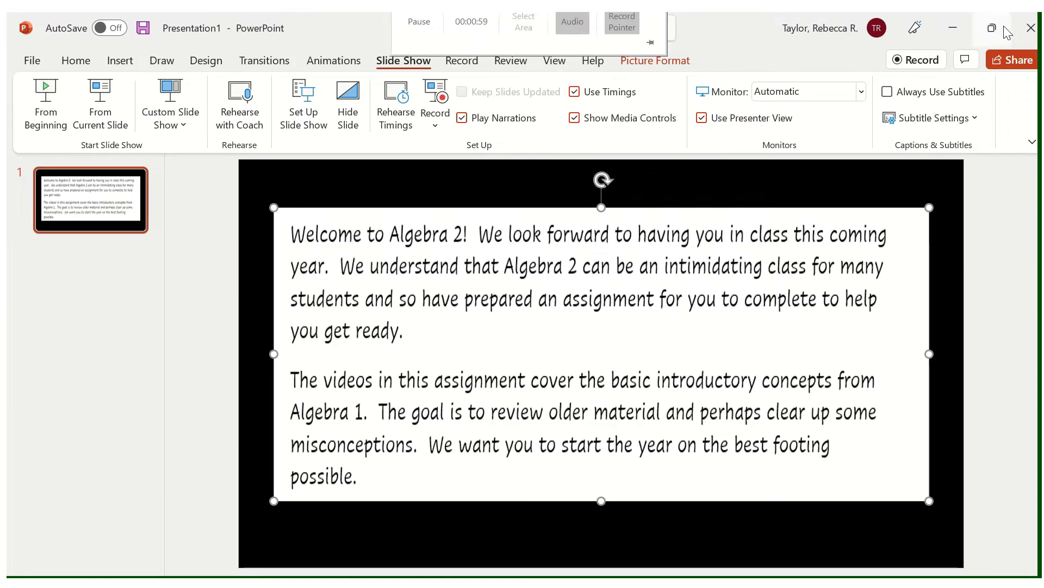
Step: Close the finished Algebra 2 welcome presentation so PowerPoint asks about saving Presentation1
{"action": "left_click", "coordinate": [1030, 28]}
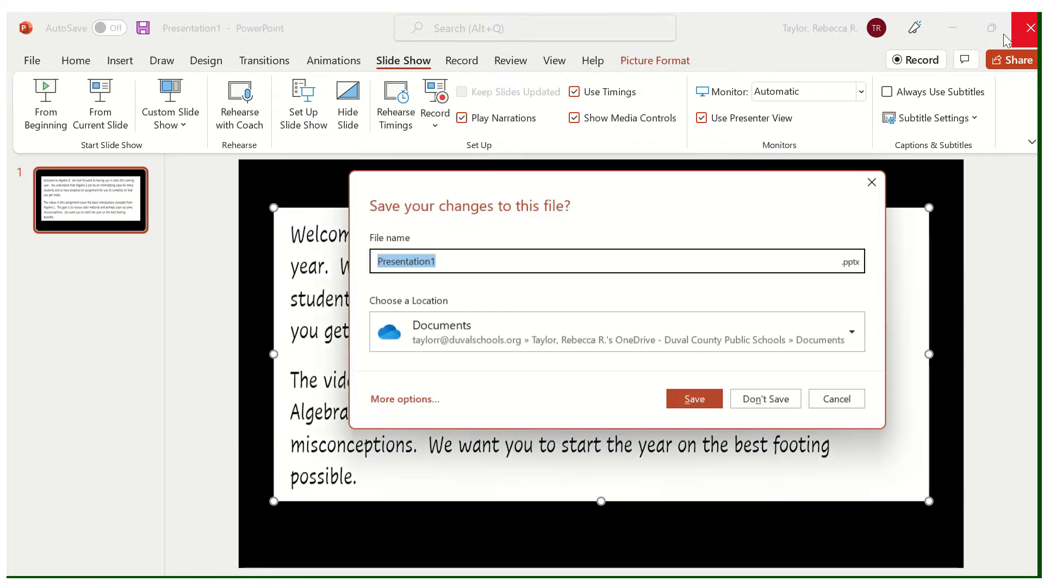
Step: Discard the Presentation1 changes and browse the 37-video Algebra 1 playlist on YouTube
{"action": "left_click", "coordinate": [785, 403]}
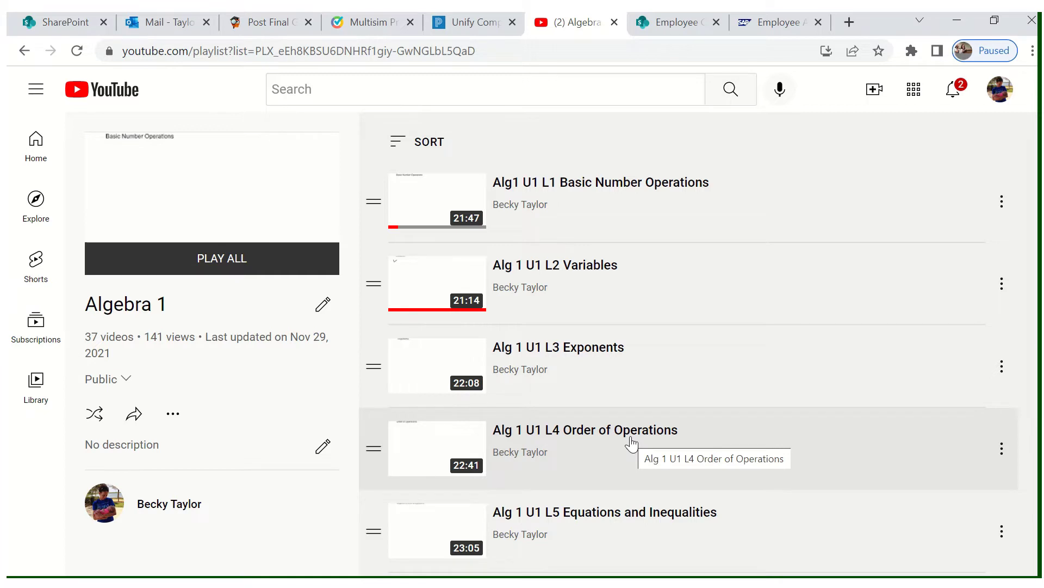
{"action": "scroll", "coordinate": [631, 443], "scroll_direction": "down", "scroll_amount": 4}
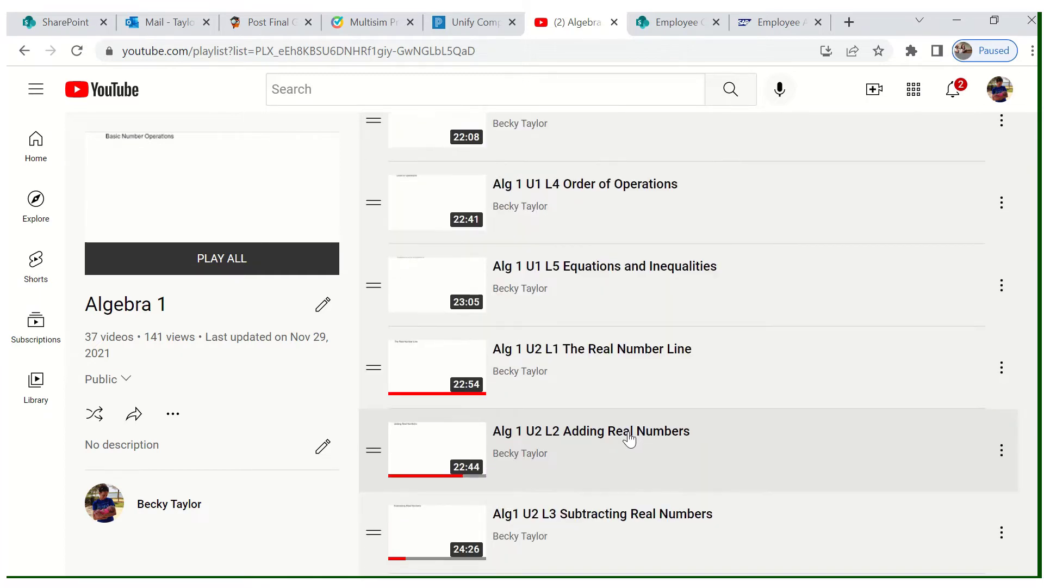
{"action": "scroll", "coordinate": [630, 439], "scroll_direction": "down", "scroll_amount": 3}
{"action": "scroll", "coordinate": [625, 426], "scroll_direction": "up", "scroll_amount": 5}
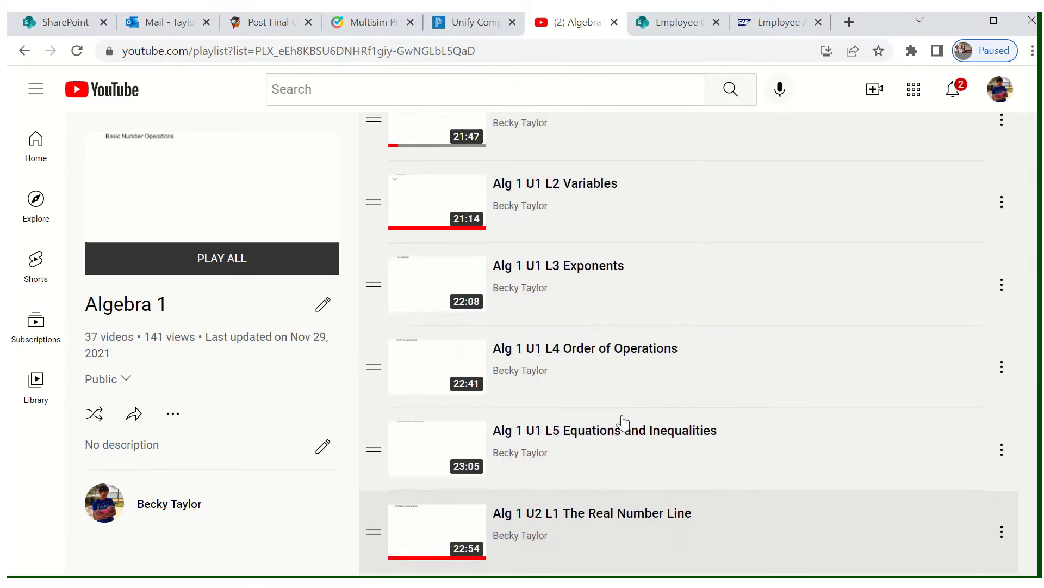
{"action": "scroll", "coordinate": [623, 423], "scroll_direction": "up", "scroll_amount": 2}
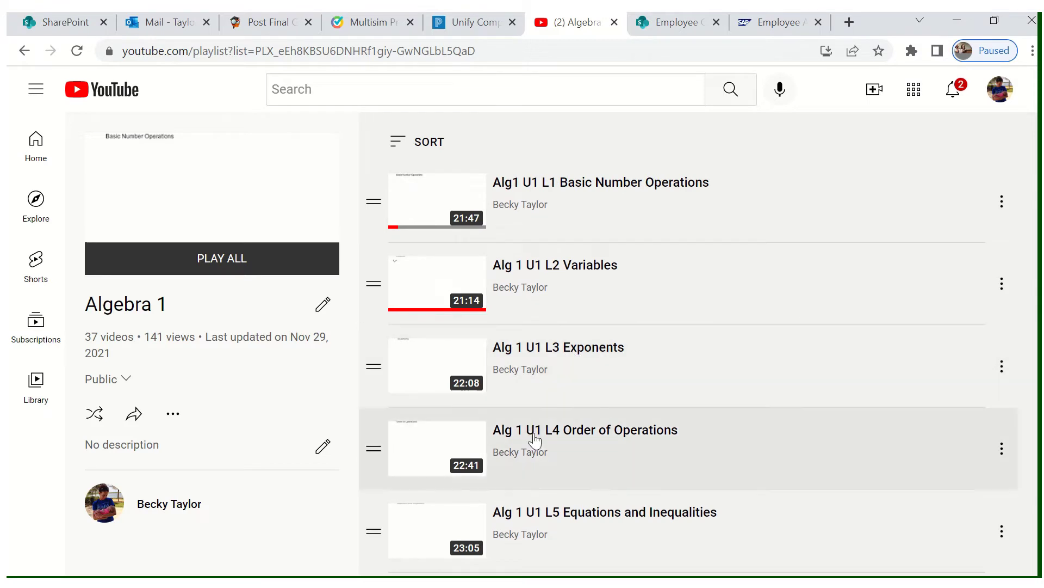
Step: Close Chrome and maximize Document3, showing the top of the Algebra 2 – Summer Assignment page
{"action": "left_click", "coordinate": [1033, 22]}
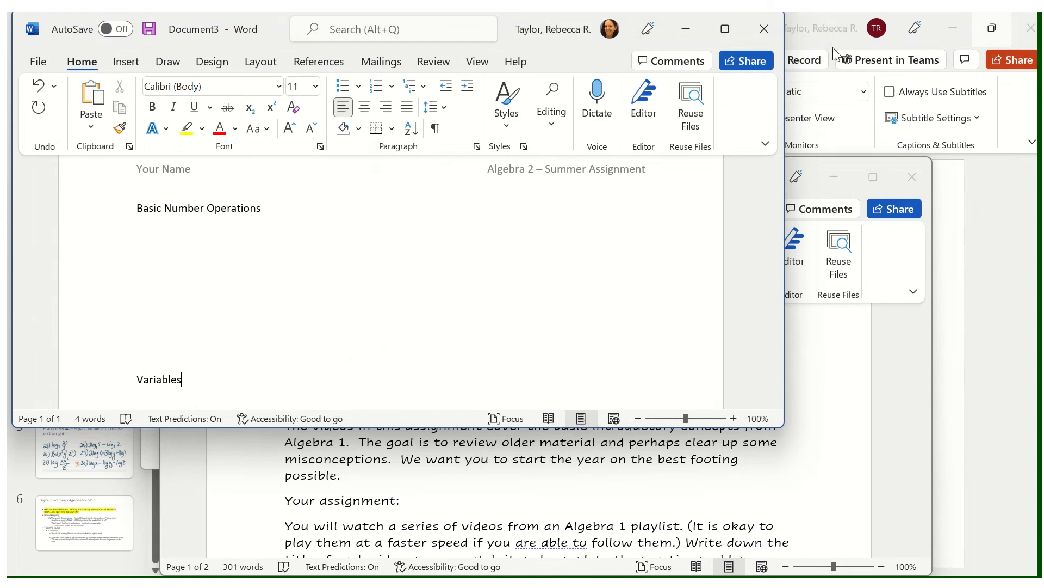
{"action": "left_click", "coordinate": [725, 28]}
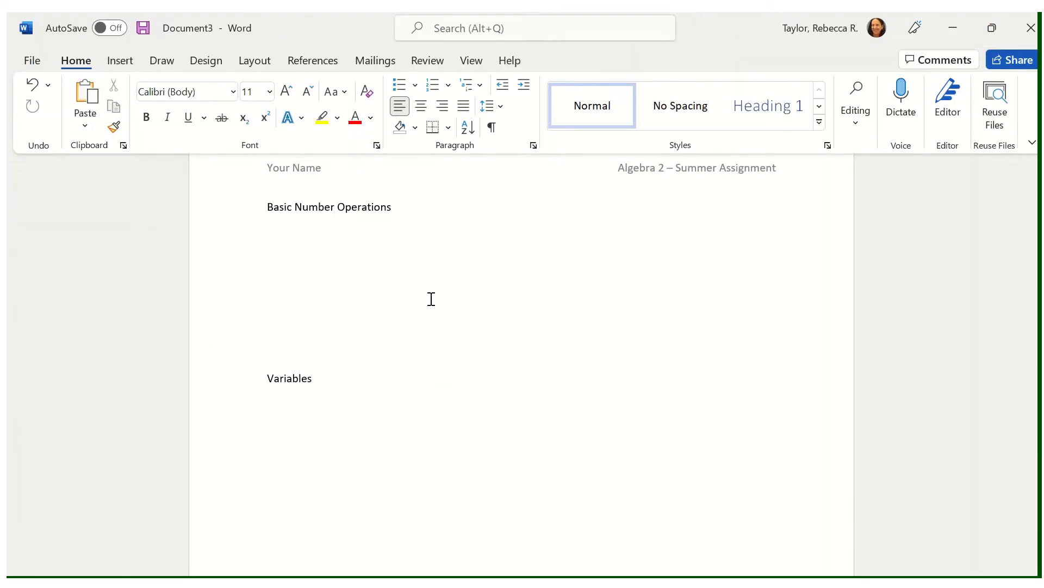
{"action": "scroll", "coordinate": [425, 305], "scroll_direction": "up", "scroll_amount": 2}
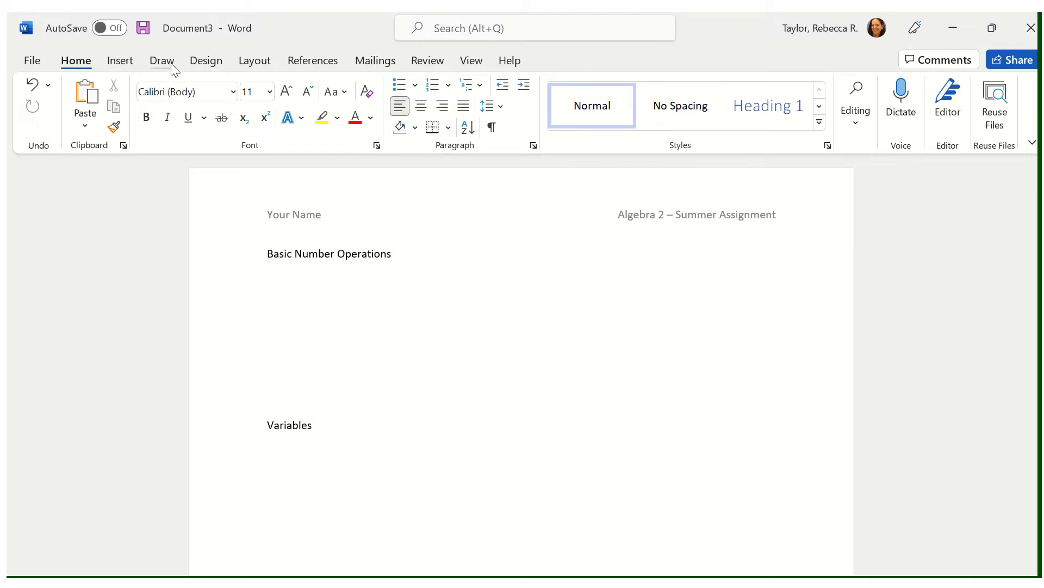
Step: Handwrite 'your solutions' in gray pencil under the Basic Number Operations heading
{"action": "left_click", "coordinate": [163, 62]}
{"action": "left_click", "coordinate": [288, 105]}
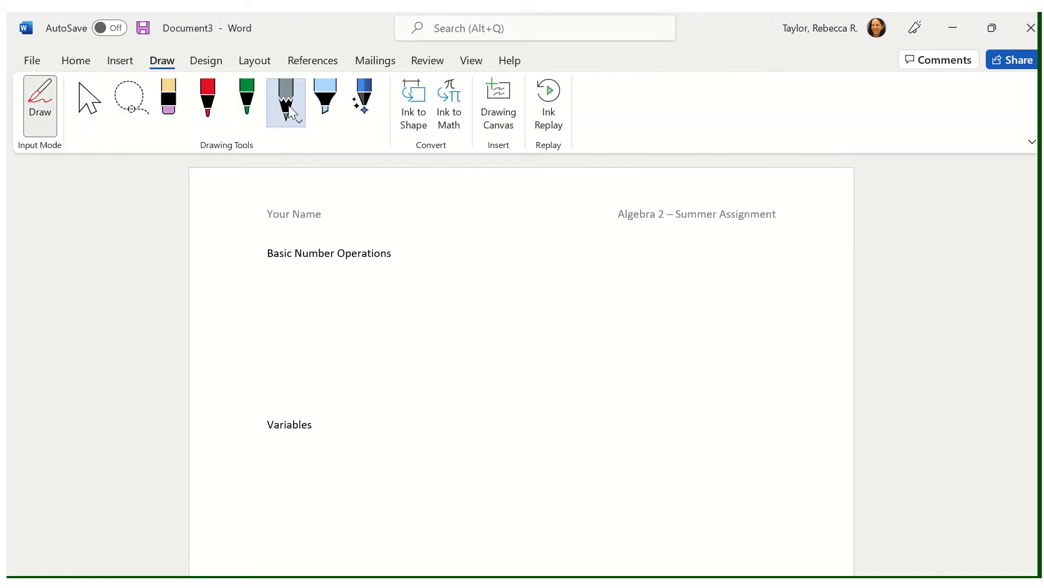
{"action": "mouse_move", "coordinate": [260, 293]}
{"action": "left_mouse_down"}
{"action": "mouse_move", "coordinate": [268, 359]}
{"action": "mouse_move", "coordinate": [301, 299]}
{"action": "mouse_move", "coordinate": [312, 311]}
{"action": "mouse_move", "coordinate": [377, 311]}
{"action": "left_mouse_up"}
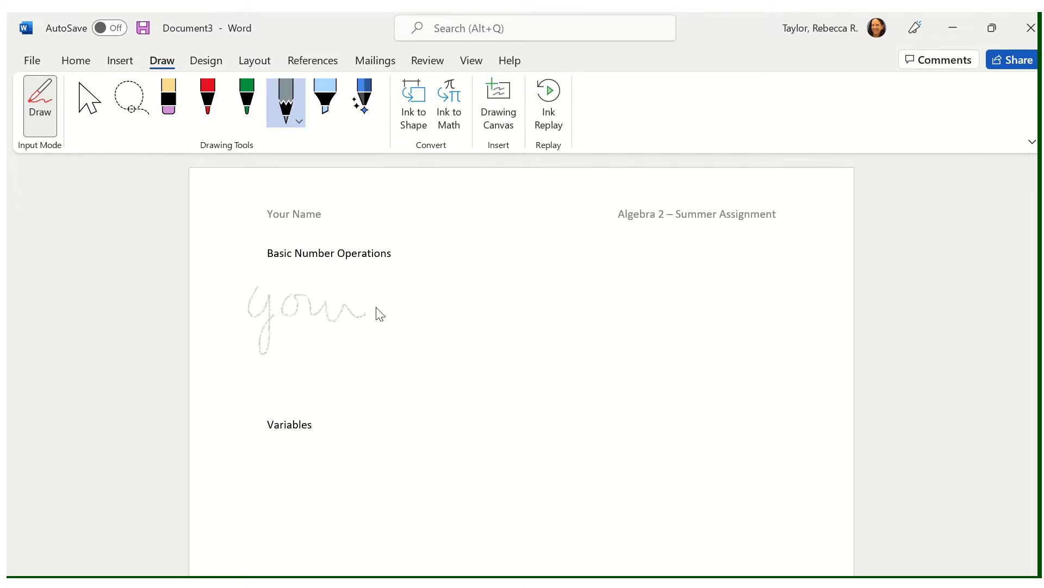
{"action": "mouse_move", "coordinate": [442, 291]}
{"action": "left_mouse_down"}
{"action": "mouse_move", "coordinate": [414, 315]}
{"action": "mouse_move", "coordinate": [459, 299]}
{"action": "mouse_move", "coordinate": [488, 300]}
{"action": "mouse_move", "coordinate": [485, 318]}
{"action": "left_mouse_up"}
{"action": "left_click_drag", "start_coordinate": [504, 299], "coordinate": [543, 312]}
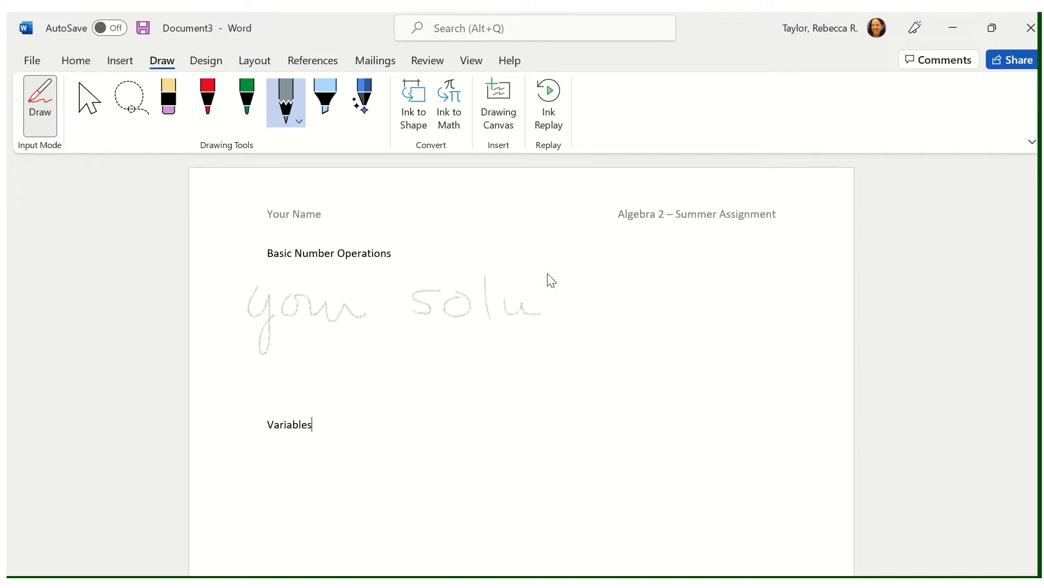
{"action": "mouse_move", "coordinate": [548, 276]}
{"action": "left_mouse_down"}
{"action": "mouse_move", "coordinate": [542, 315]}
{"action": "mouse_move", "coordinate": [556, 290]}
{"action": "mouse_move", "coordinate": [604, 319]}
{"action": "mouse_move", "coordinate": [634, 296]}
{"action": "mouse_move", "coordinate": [669, 303]}
{"action": "mouse_move", "coordinate": [662, 315]}
{"action": "left_mouse_up"}
{"action": "left_click", "coordinate": [570, 270]}
{"action": "left_click", "coordinate": [207, 113]}
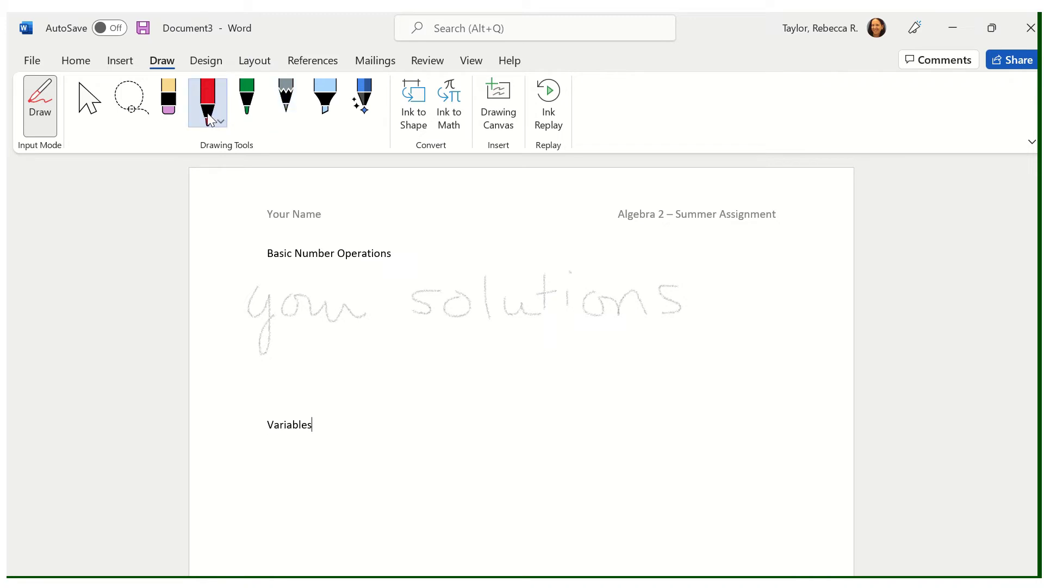
Step: Write 'Corrections' in purple pen below the answer and add check marks beside both lines
{"action": "left_click", "coordinate": [211, 119]}
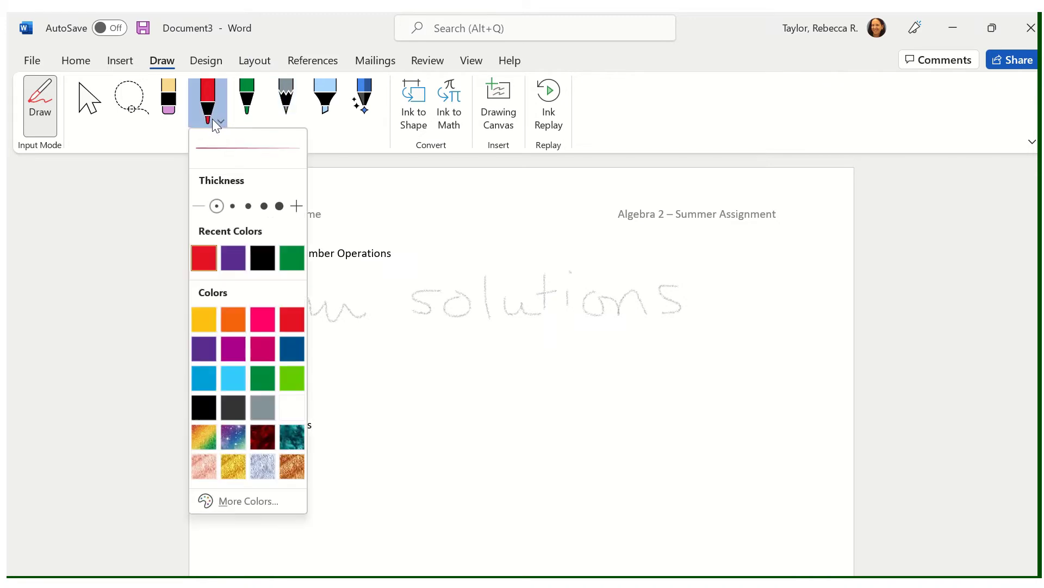
{"action": "left_click", "coordinate": [241, 255]}
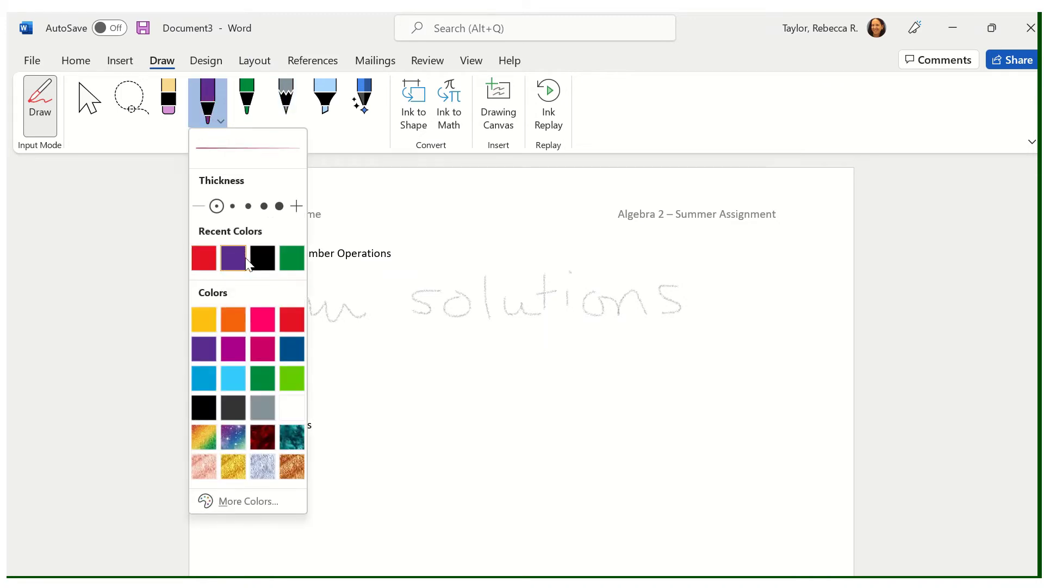
{"action": "left_click", "coordinate": [403, 351]}
{"action": "mouse_move", "coordinate": [412, 330]}
{"action": "left_mouse_down"}
{"action": "mouse_move", "coordinate": [410, 352]}
{"action": "mouse_move", "coordinate": [452, 356]}
{"action": "mouse_move", "coordinate": [460, 341]}
{"action": "mouse_move", "coordinate": [513, 364]}
{"action": "mouse_move", "coordinate": [527, 350]}
{"action": "mouse_move", "coordinate": [544, 362]}
{"action": "left_mouse_up"}
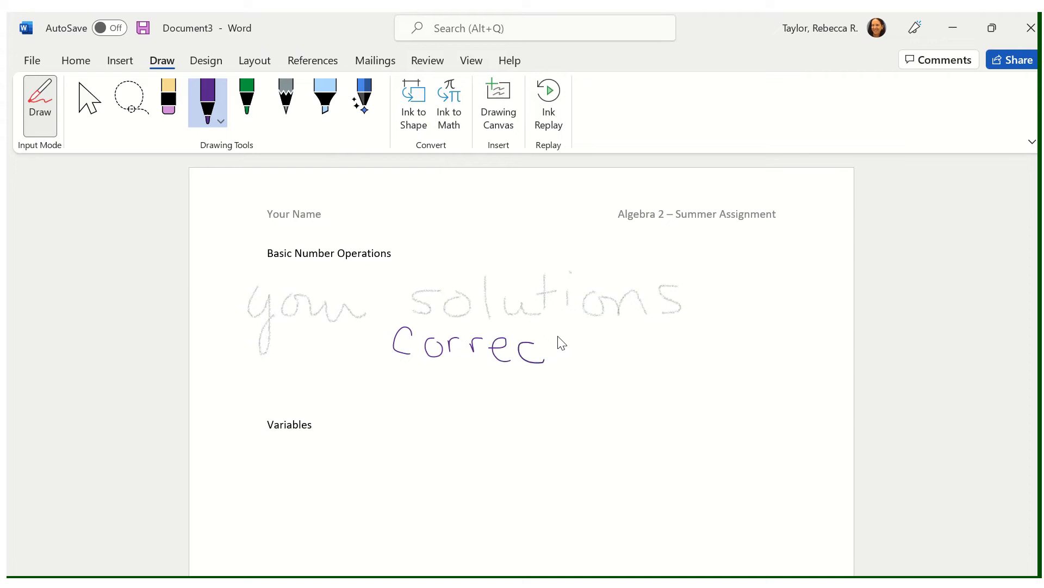
{"action": "left_click_drag", "start_coordinate": [562, 327], "coordinate": [558, 360]}
{"action": "mouse_move", "coordinate": [544, 345]}
{"action": "left_mouse_down"}
{"action": "mouse_move", "coordinate": [587, 343]}
{"action": "mouse_move", "coordinate": [590, 361]}
{"action": "mouse_move", "coordinate": [614, 349]}
{"action": "mouse_move", "coordinate": [635, 360]}
{"action": "mouse_move", "coordinate": [640, 348]}
{"action": "mouse_move", "coordinate": [653, 361]}
{"action": "mouse_move", "coordinate": [642, 361]}
{"action": "left_mouse_up"}
{"action": "left_click", "coordinate": [586, 330]}
{"action": "left_click_drag", "start_coordinate": [749, 282], "coordinate": [781, 268]}
{"action": "mouse_move", "coordinate": [761, 326]}
{"action": "left_mouse_down"}
{"action": "mouse_move", "coordinate": [771, 339]}
{"action": "mouse_move", "coordinate": [791, 313]}
{"action": "left_mouse_up"}
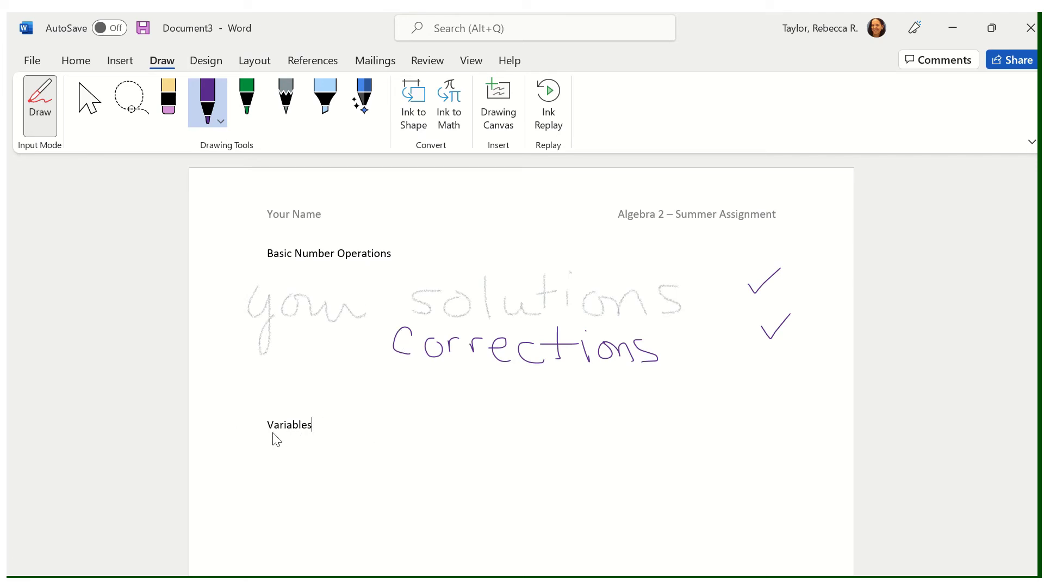
Step: Handwrite 'your work' in gray pencil under the Variables heading
{"action": "left_click", "coordinate": [283, 112]}
{"action": "left_click", "coordinate": [288, 119]}
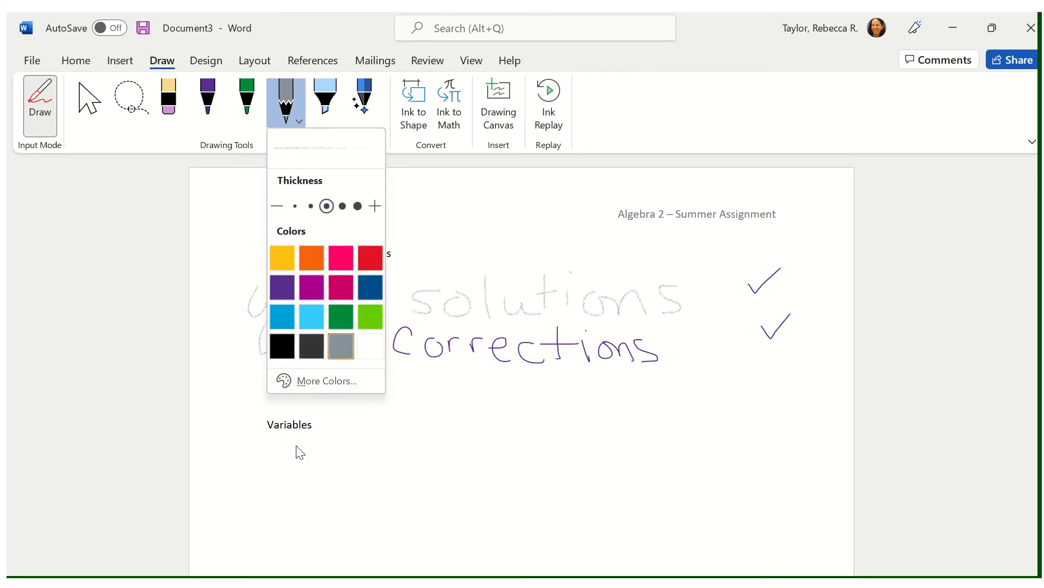
{"action": "left_click", "coordinate": [283, 88]}
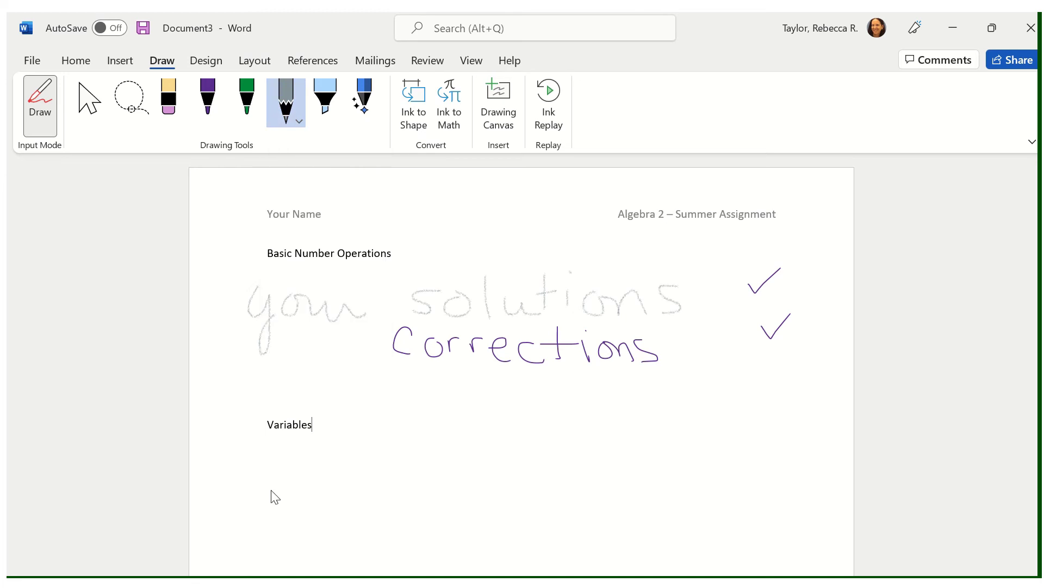
{"action": "left_click_drag", "start_coordinate": [254, 471], "coordinate": [324, 501]}
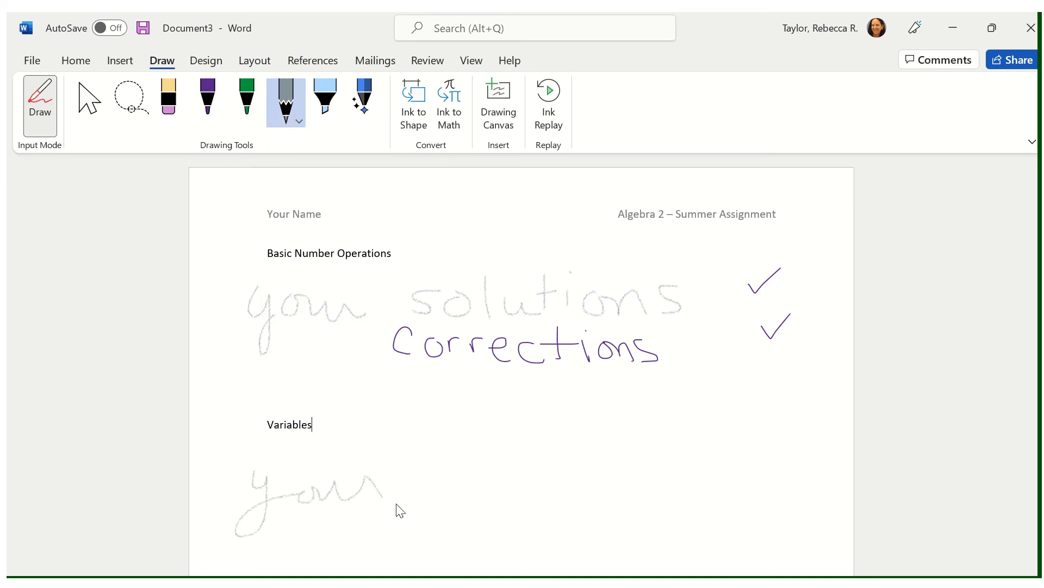
{"action": "left_click_drag", "start_coordinate": [400, 510], "coordinate": [408, 503]}
{"action": "mouse_move", "coordinate": [459, 476]}
{"action": "left_mouse_down"}
{"action": "mouse_move", "coordinate": [472, 488]}
{"action": "mouse_move", "coordinate": [495, 463]}
{"action": "mouse_move", "coordinate": [546, 498]}
{"action": "mouse_move", "coordinate": [576, 461]}
{"action": "mouse_move", "coordinate": [593, 492]}
{"action": "mouse_move", "coordinate": [597, 485]}
{"action": "mouse_move", "coordinate": [625, 504]}
{"action": "left_mouse_up"}
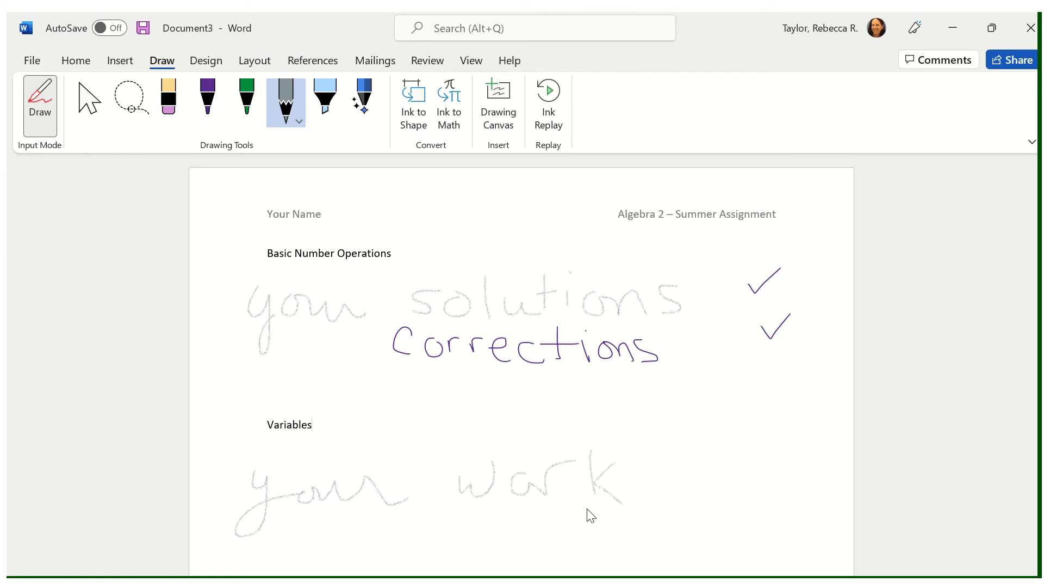
Step: Write 'Corrections' in red pen beneath 'your work'
{"action": "left_click", "coordinate": [201, 116]}
{"action": "left_click", "coordinate": [209, 123]}
{"action": "left_click", "coordinate": [231, 259]}
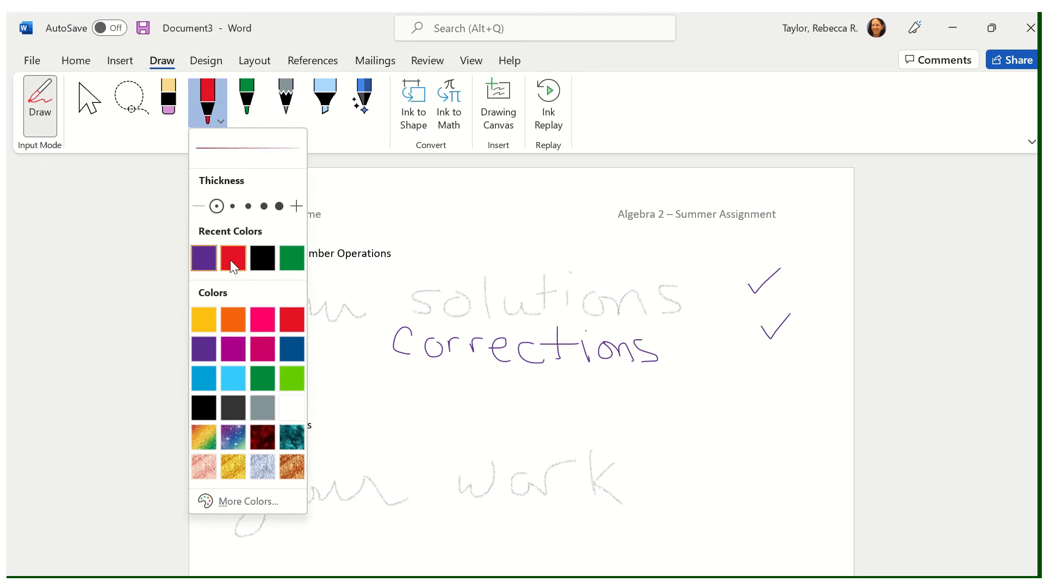
{"action": "left_click", "coordinate": [487, 501]}
{"action": "left_click_drag", "start_coordinate": [488, 501], "coordinate": [501, 525]}
{"action": "mouse_move", "coordinate": [527, 509]}
{"action": "left_mouse_down"}
{"action": "mouse_move", "coordinate": [524, 527]}
{"action": "mouse_move", "coordinate": [560, 516]}
{"action": "mouse_move", "coordinate": [602, 544]}
{"action": "mouse_move", "coordinate": [661, 513]}
{"action": "mouse_move", "coordinate": [673, 526]}
{"action": "mouse_move", "coordinate": [768, 517]}
{"action": "mouse_move", "coordinate": [762, 537]}
{"action": "left_mouse_up"}
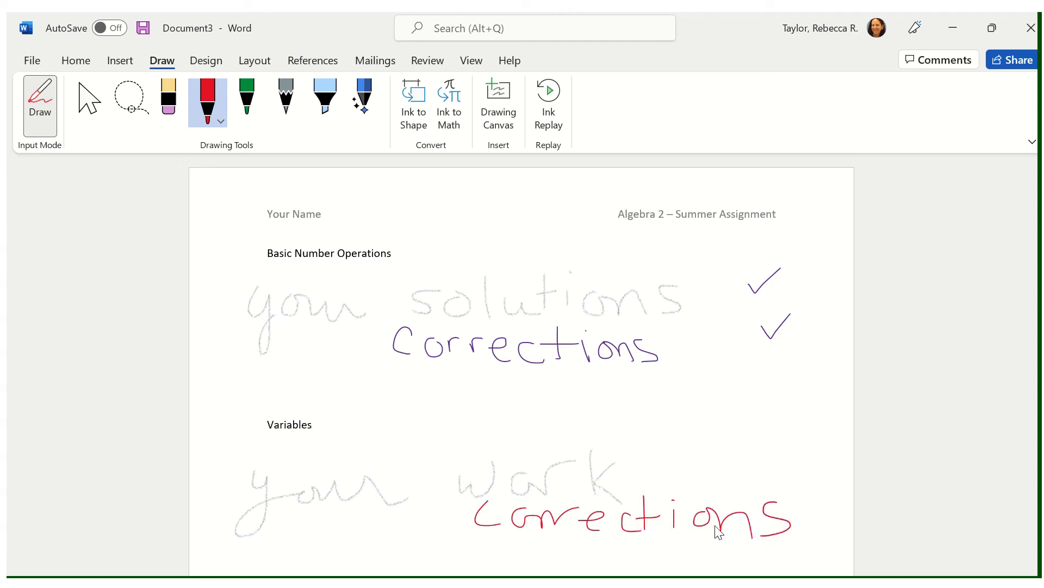